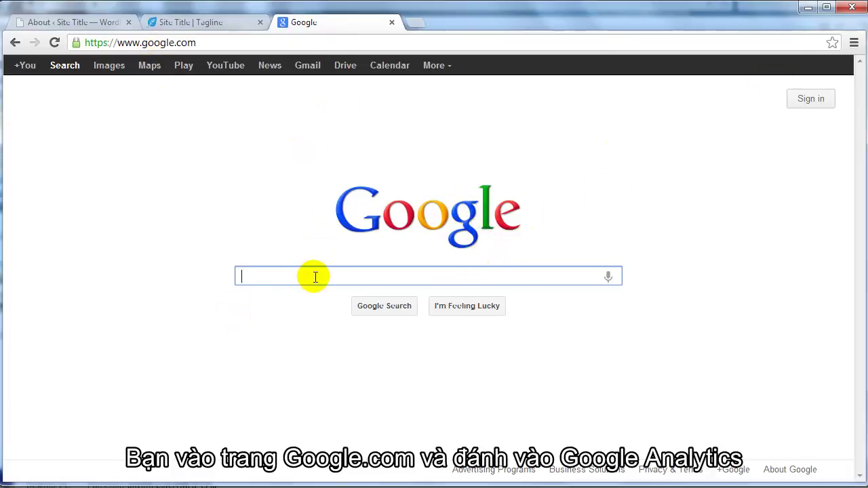
Step: Search Google for "Google Analytics" and open the official Google Analytics website
type("Google An")
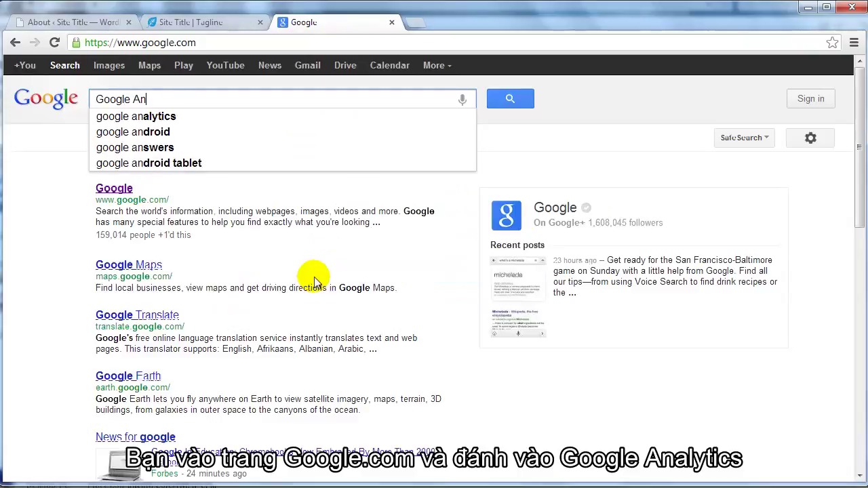
type("alytics")
key("Return")
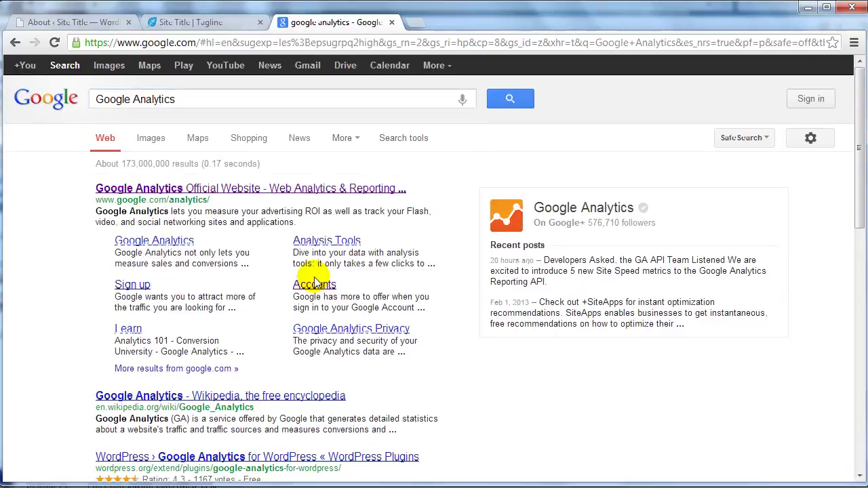
left_click(247, 188)
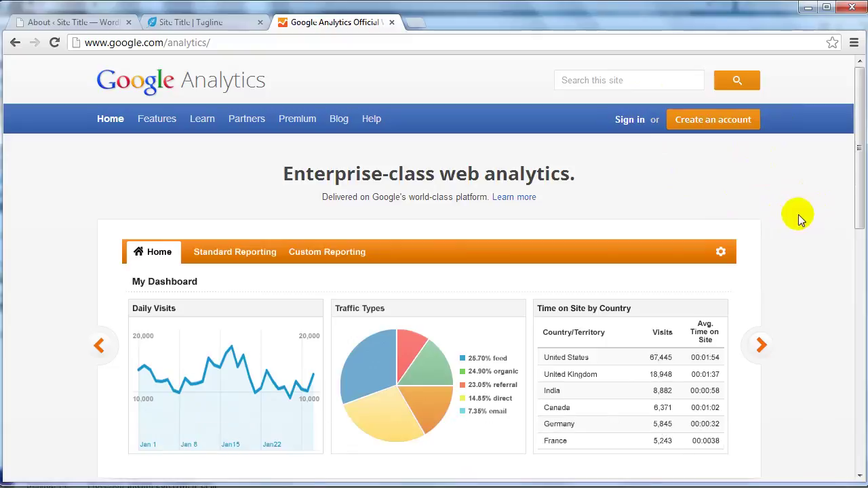
Step: Look over the Google Analytics home page and sign in to the existing account
scroll(799, 220, "down", 2)
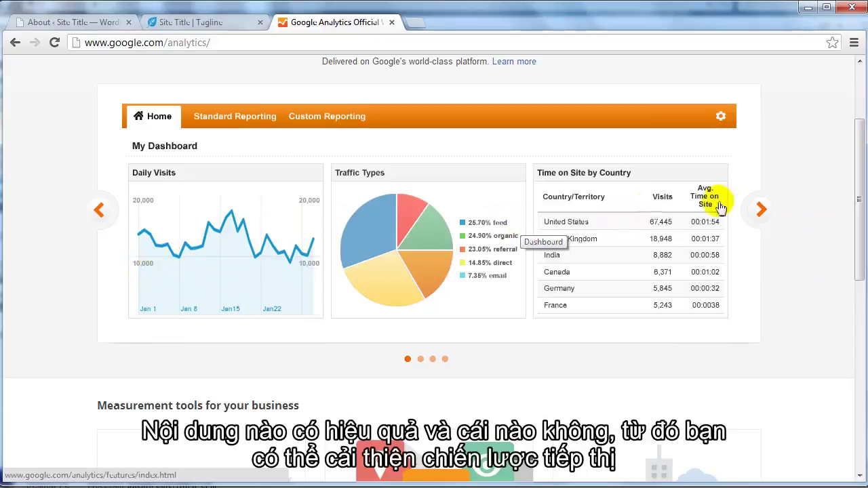
scroll(795, 235, "down", 4)
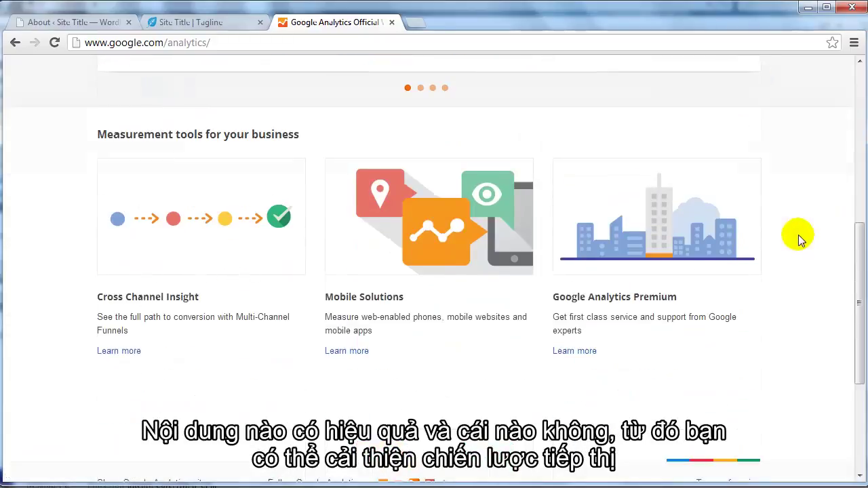
scroll(798, 235, "up", 6)
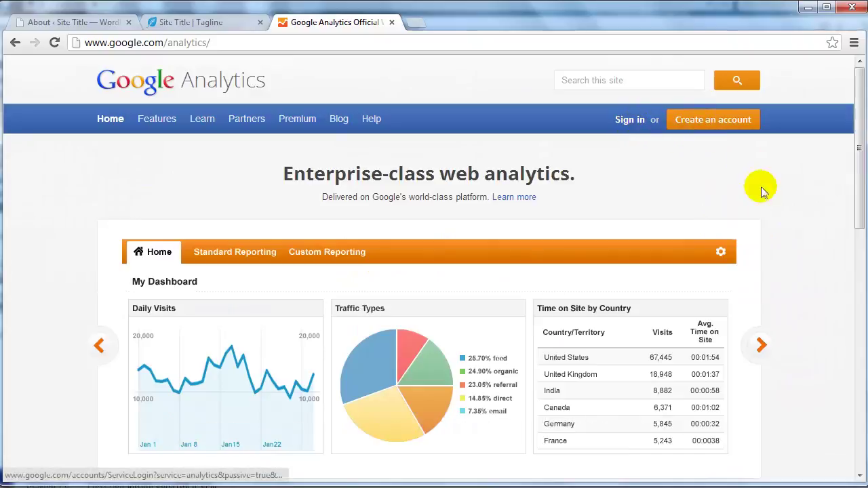
left_click(624, 122)
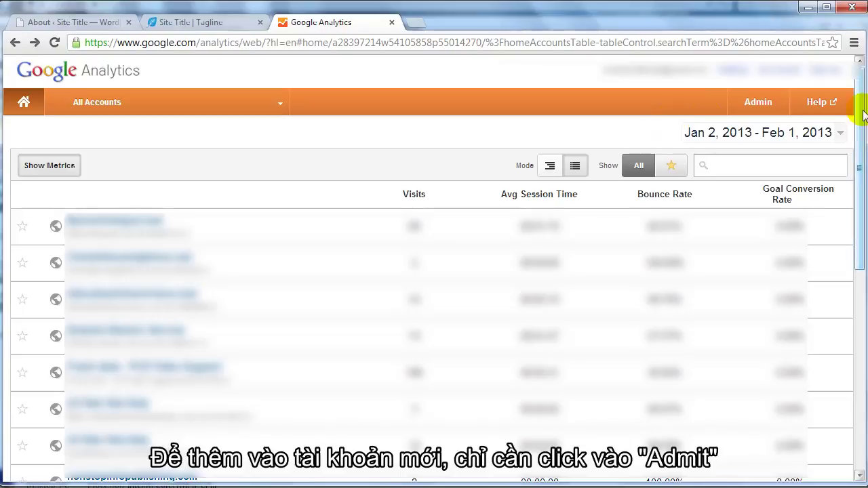
Step: Open the account administration page and start creating a new account
left_click(759, 103)
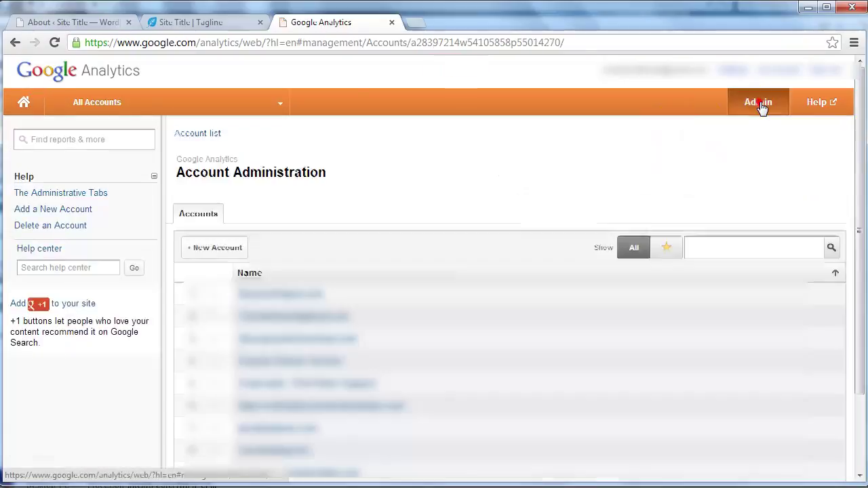
key("ctrl+plus")
key("ctrl+plus")
key("ctrl+plus")
key("ctrl+plus")
key("ctrl+plus")
key("ctrl+plus")
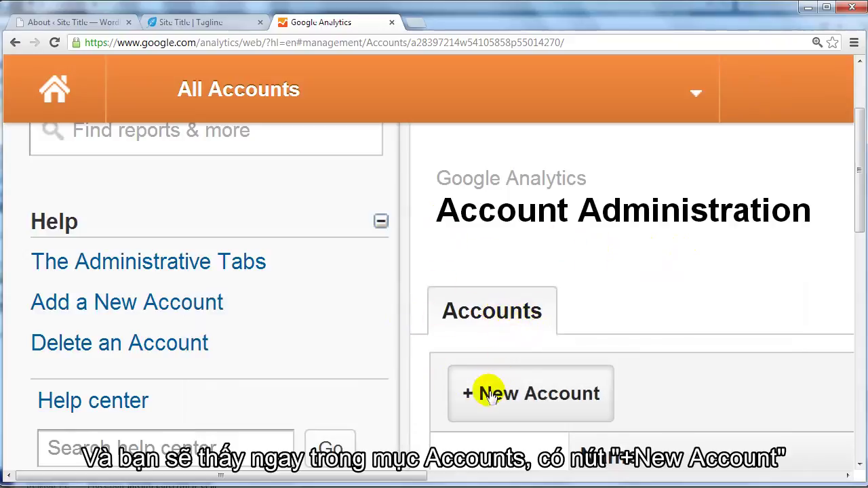
left_click(570, 396)
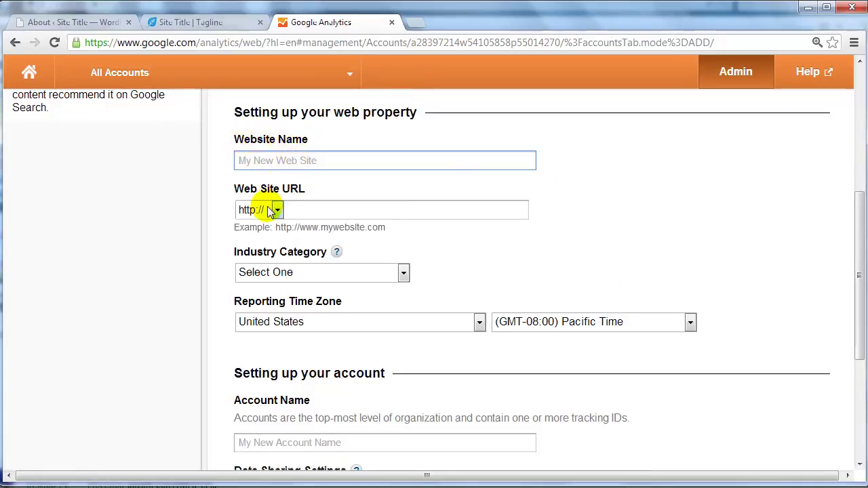
Step: Enter Internet Profits University as the website name of the new web property
left_click(353, 210)
left_click(326, 271)
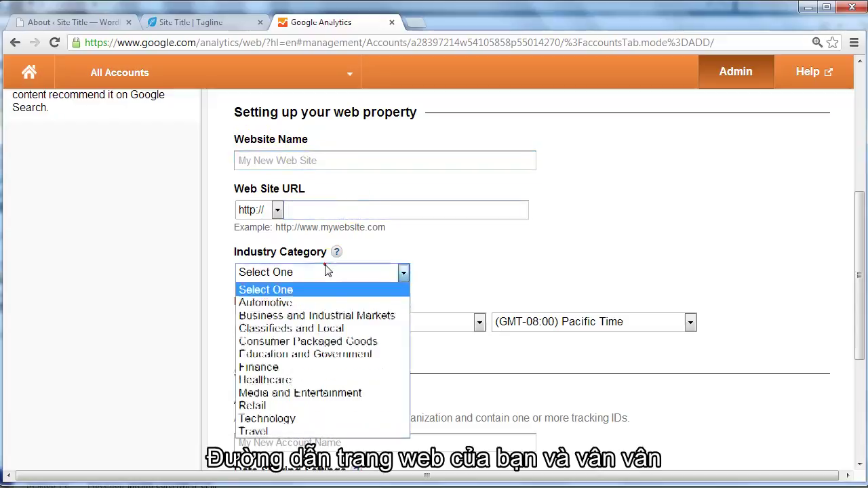
left_click(334, 160)
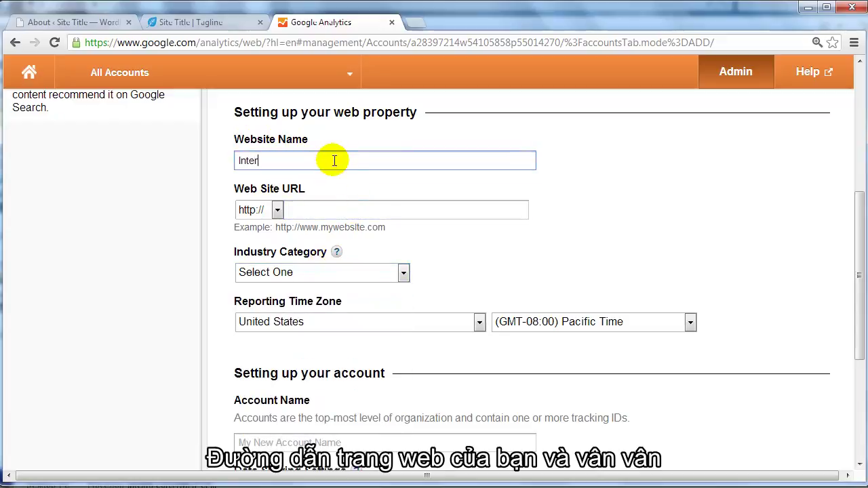
type("Univ")
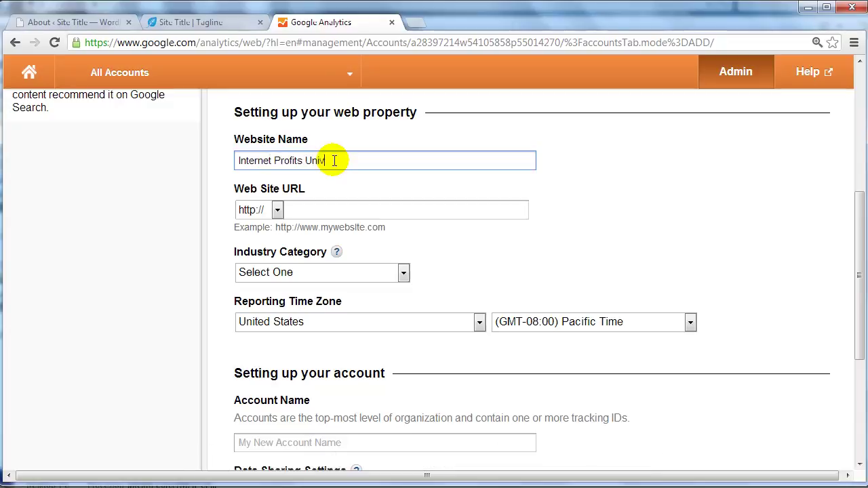
type("ersity")
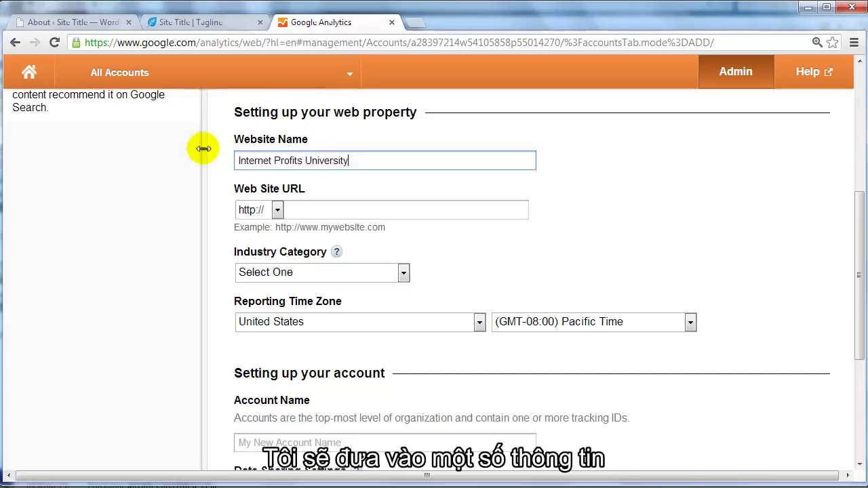
left_click(365, 211)
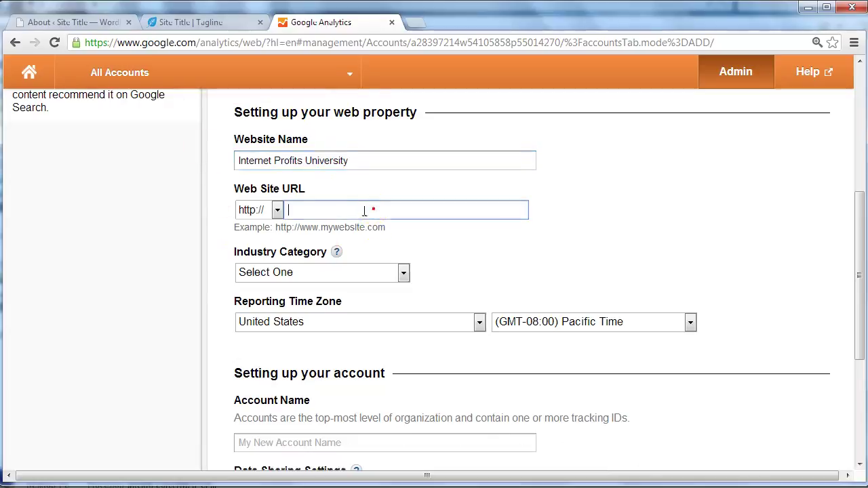
left_click_drag(236, 229, 302, 228)
left_click(234, 219)
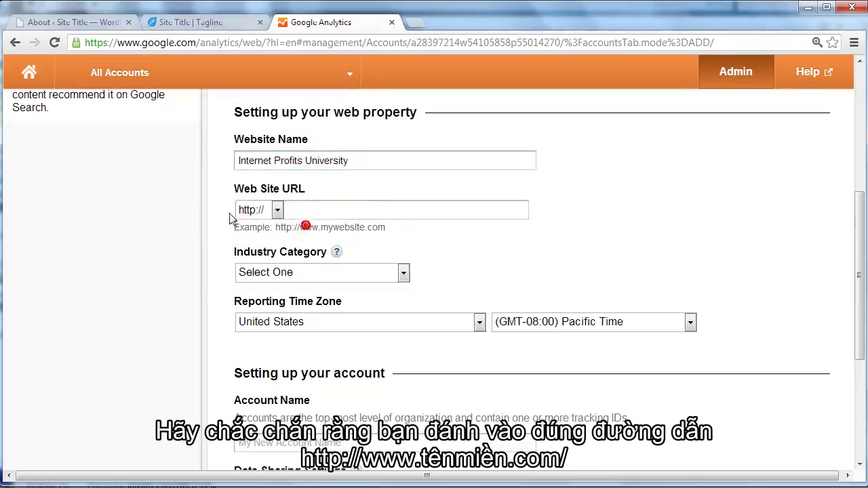
left_click(342, 209)
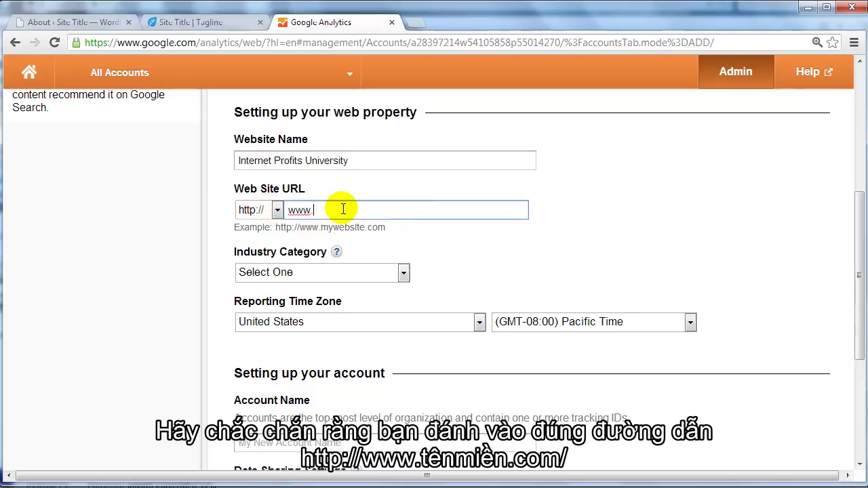
type("www.")
type("http://internetprofitsuniversity.com/")
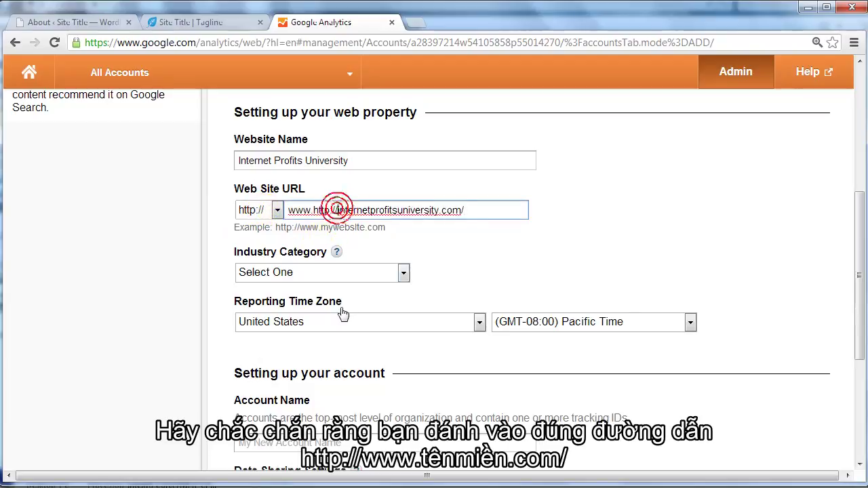
key("BackSpace")
key("BackSpace")
key("BackSpace")
key("BackSpace")
key("BackSpace")
key("BackSpace")
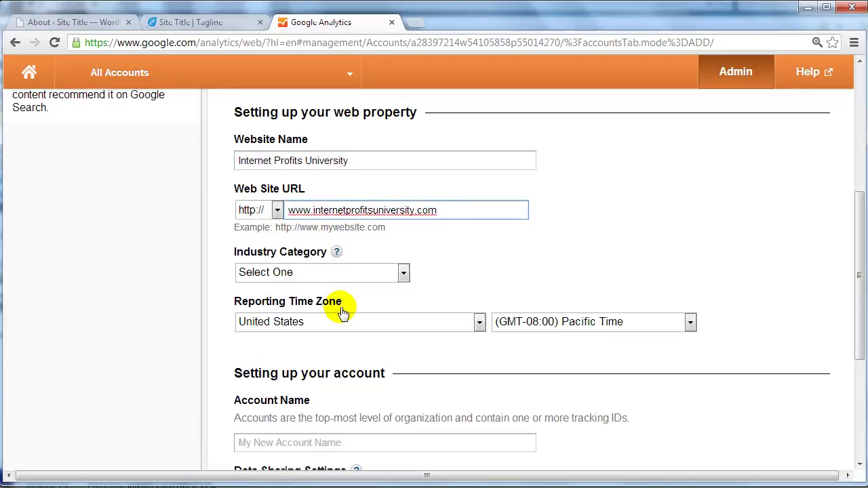
left_click(533, 259)
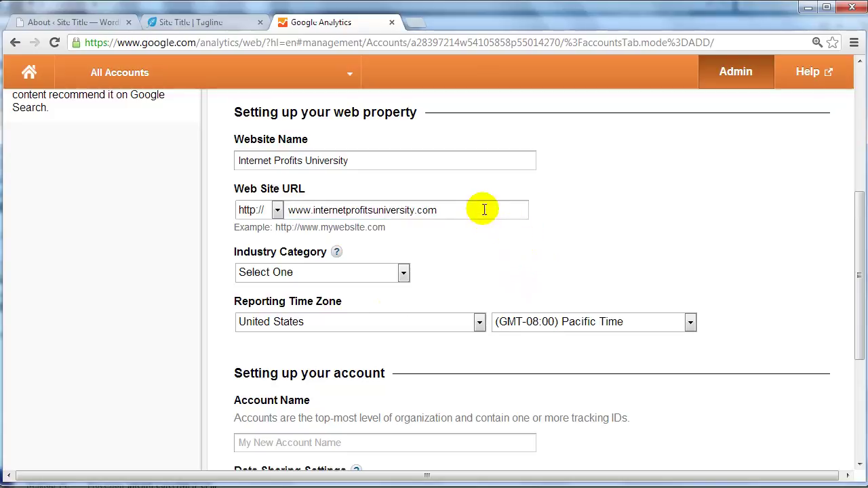
Step: Set the industry category to Business and Industrial Markets and the reporting time zone to (GMT-05:00) Eastern Time
left_click(403, 272)
left_click(358, 313)
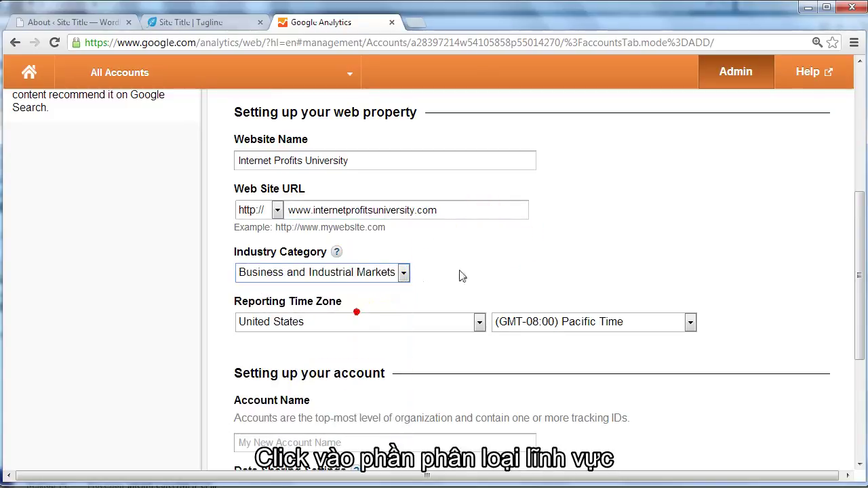
scroll(479, 268, "down", 1)
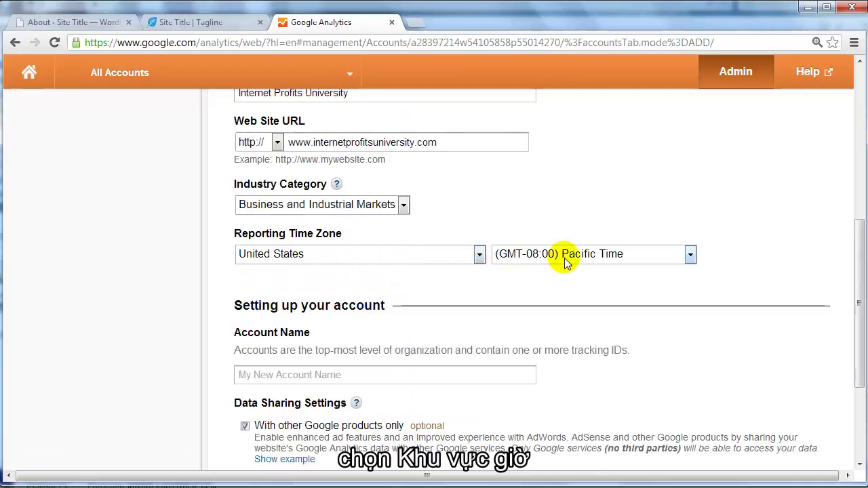
left_click(668, 254)
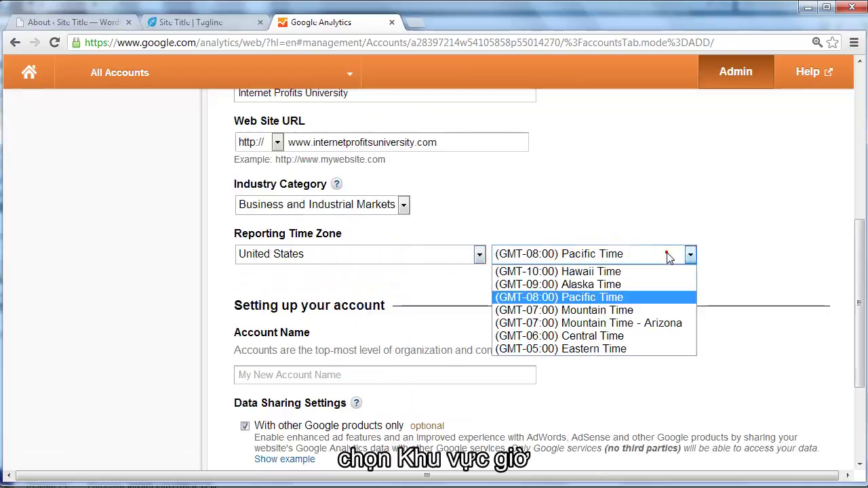
left_click(631, 350)
Step: Enter Internet Profits University as the account name in the account setup section
scroll(375, 304, "down", 1)
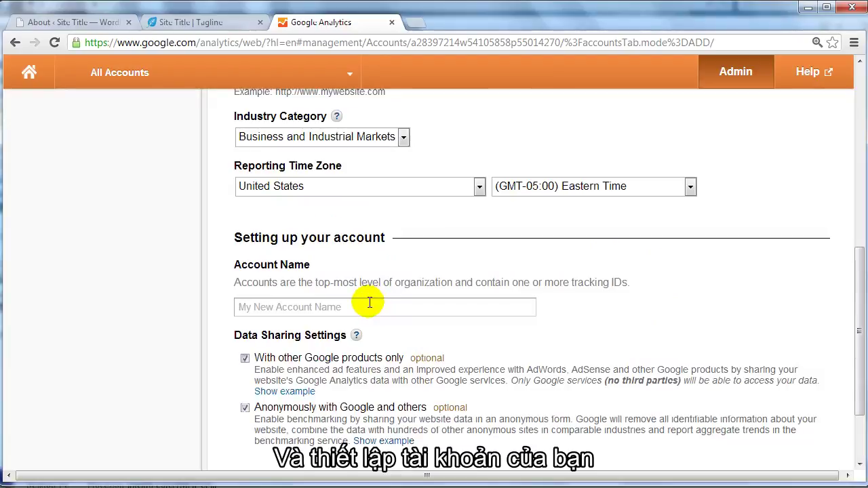
left_click(370, 307)
type("Internet Profits University")
Step: Request the tracking ID and accept the Google Analytics Terms of Service Agreement for the United States
scroll(393, 302, "down", 1)
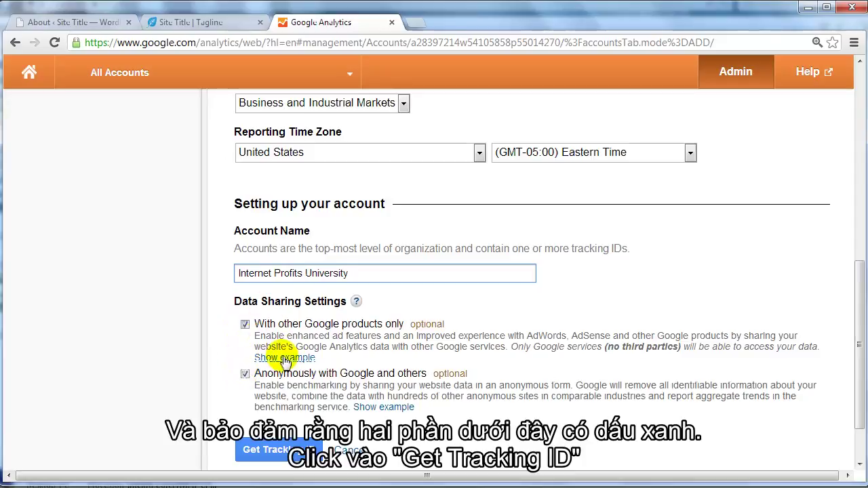
left_click(285, 449)
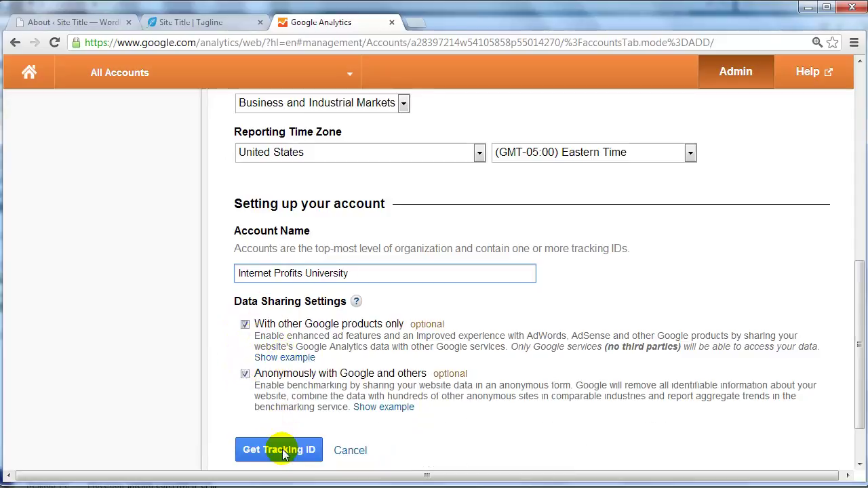
scroll(436, 350, "down", 5)
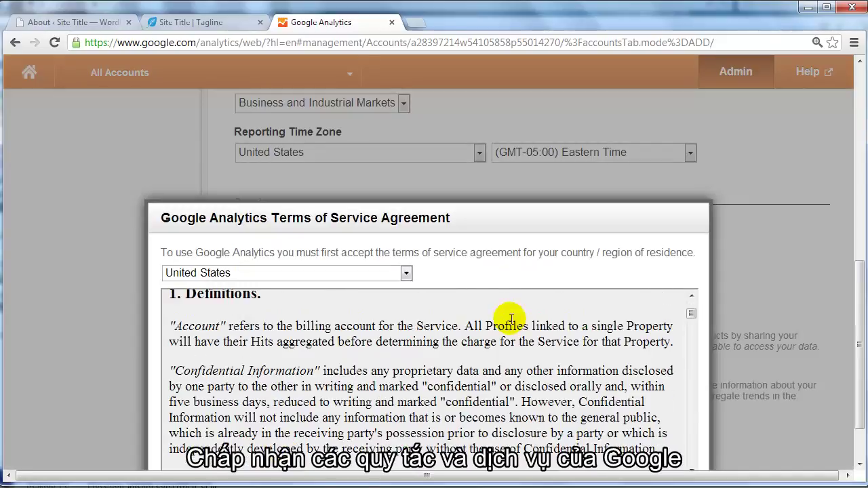
scroll(707, 246, "down", 1)
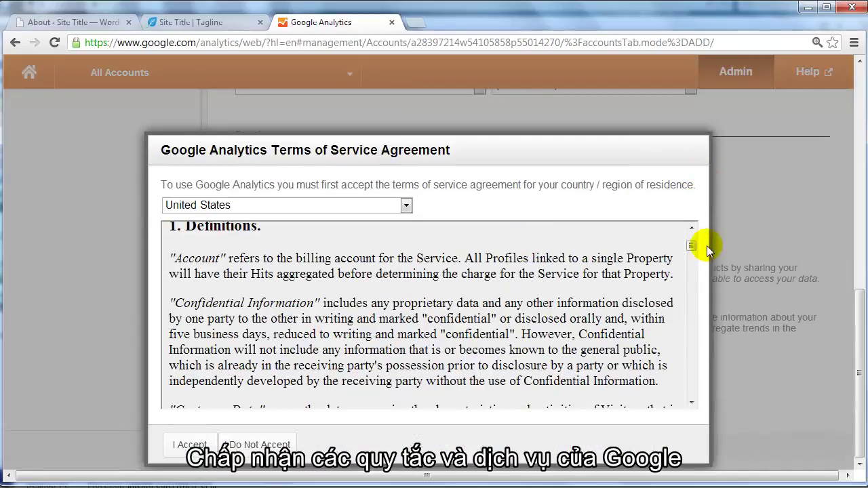
left_click(192, 443)
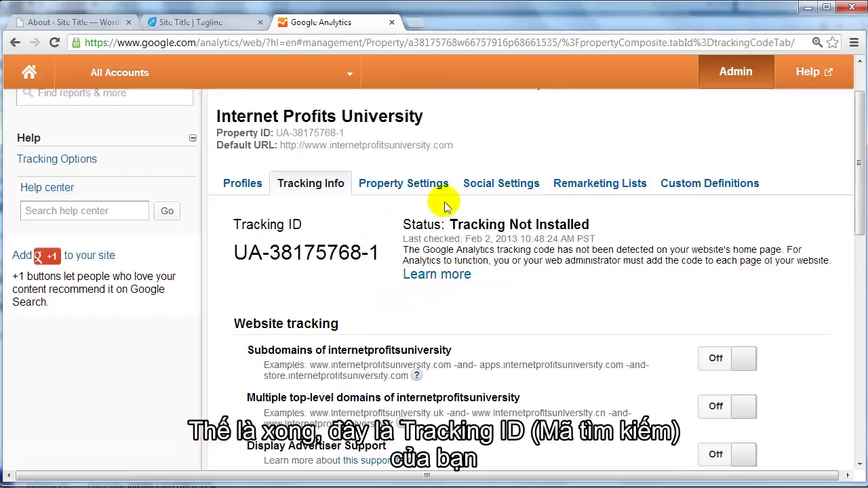
Step: Examine the new property's tracking ID and the JavaScript tracking code supplied for its pages
left_click_drag(237, 248, 366, 244)
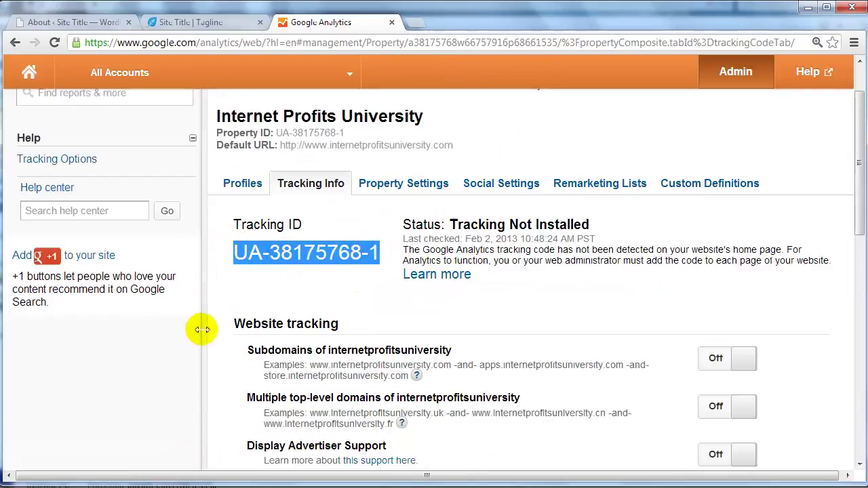
scroll(211, 328, "down", 4)
scroll(224, 328, "down", 3)
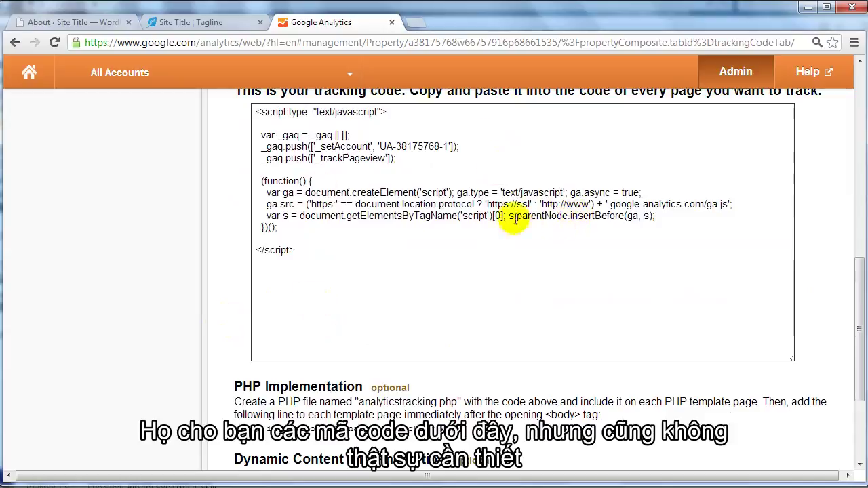
scroll(448, 285, "up", 2)
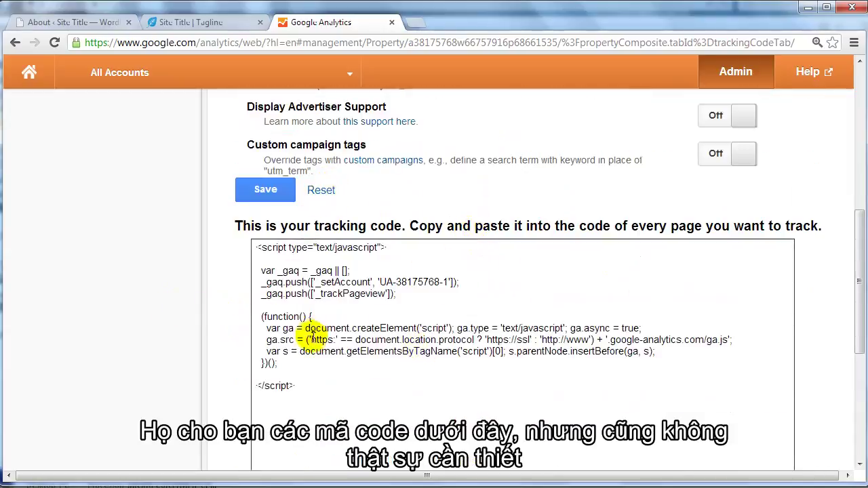
scroll(318, 336, "down", 1)
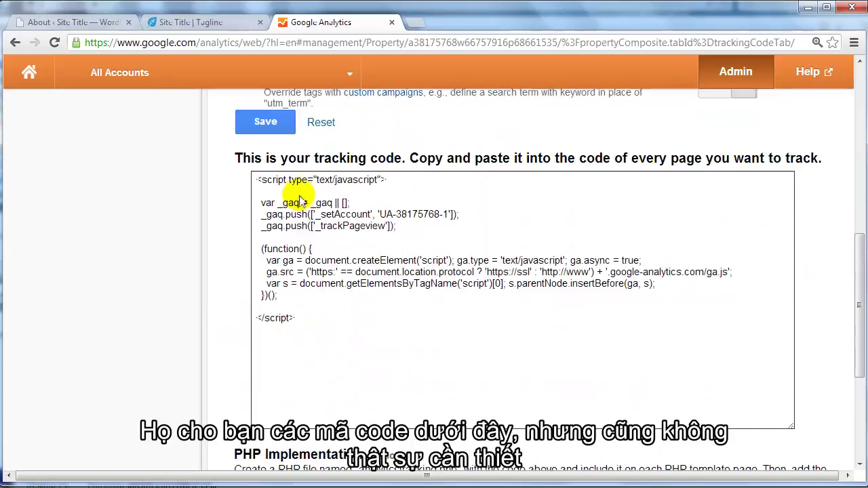
scroll(225, 230, "up", 5)
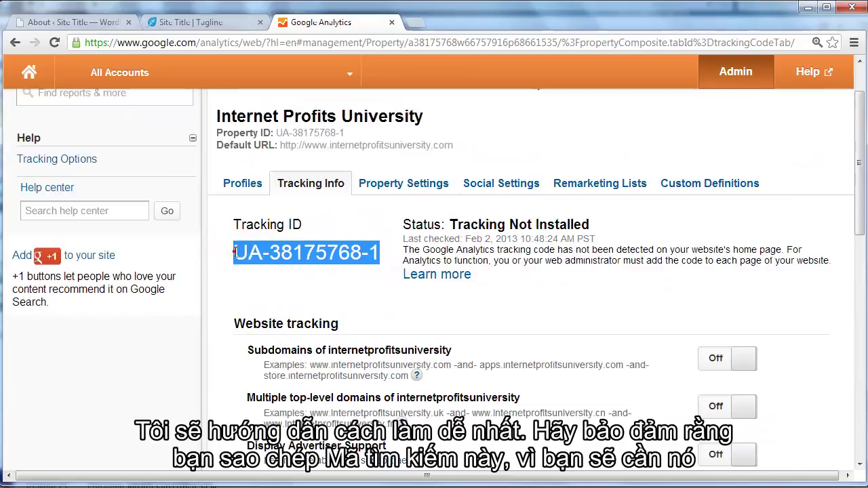
Step: Copy the property's tracking ID from its tracking information and clear the text selection
left_click_drag(234, 253, 382, 250)
right_click(364, 249)
left_click(390, 255)
left_click(374, 261)
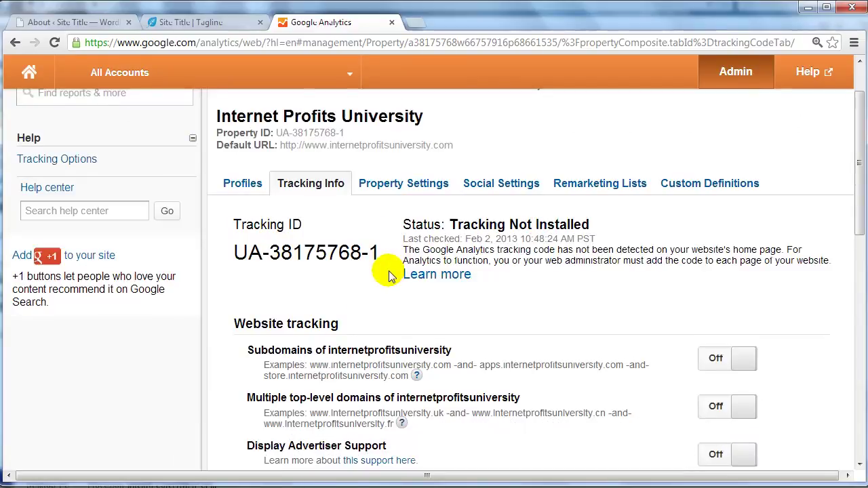
Step: Examine the property's Social Settings, including the example URL for the social content prefix, and return to the tracking information
scroll(390, 275, "down", 2)
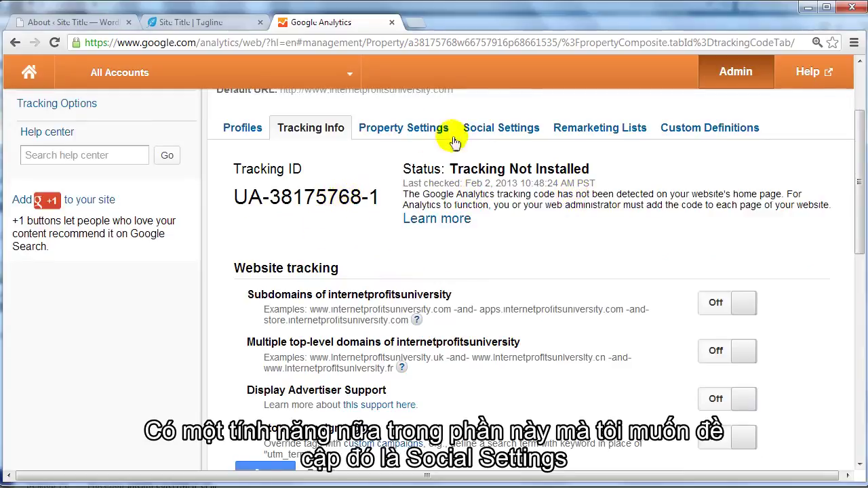
left_click(503, 128)
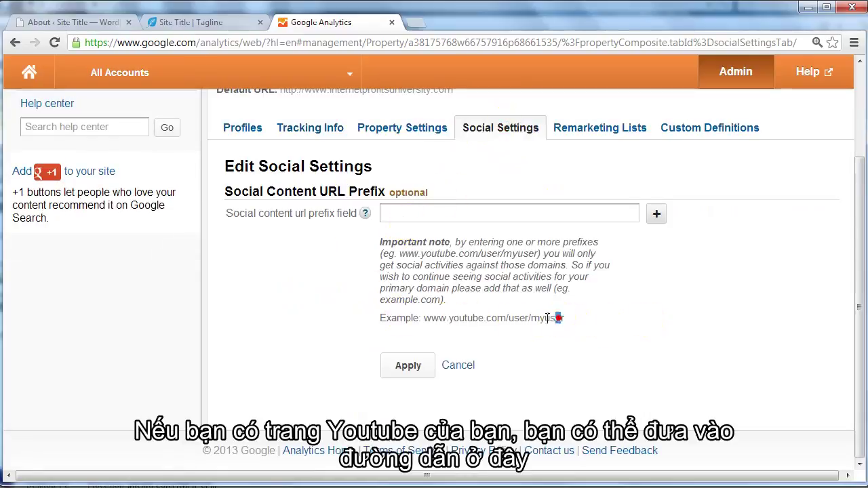
left_click_drag(562, 318, 427, 317)
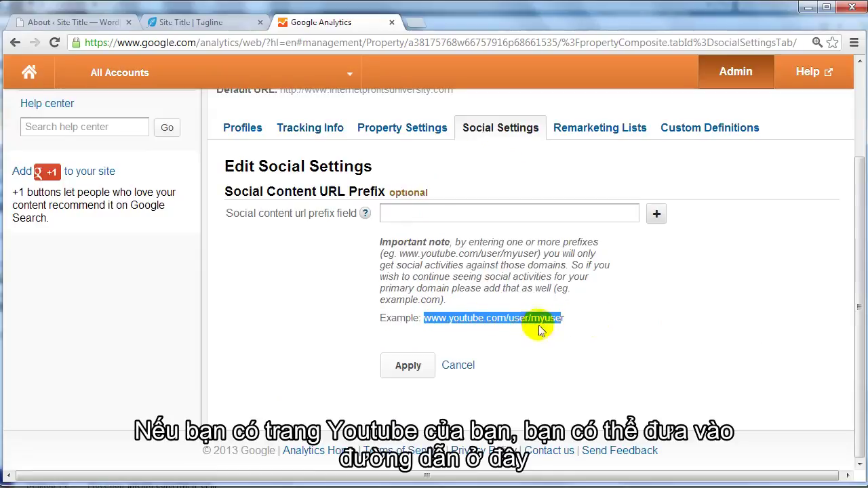
left_click(464, 215)
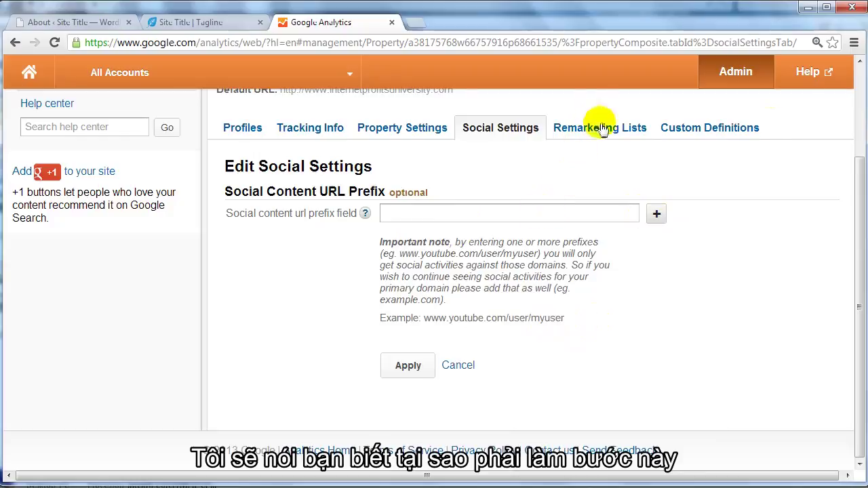
left_click(319, 128)
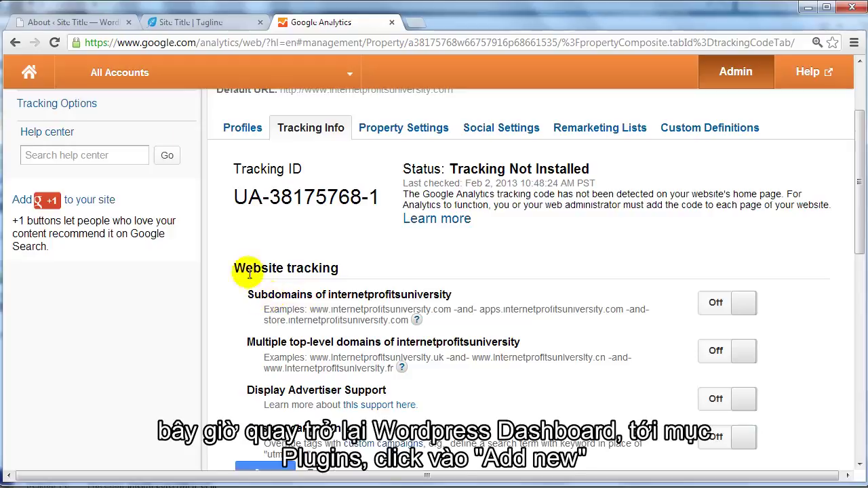
Step: Switch to the WordPress dashboard and search for new plugins with the keyword google analytics
left_click(112, 23)
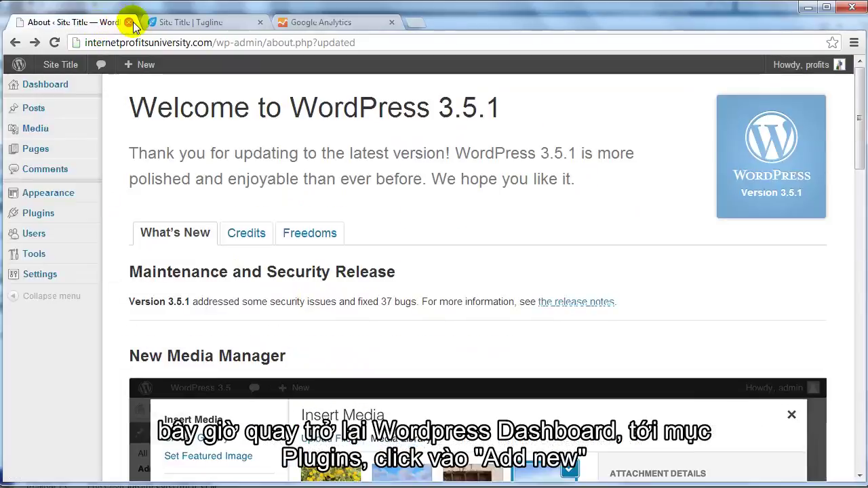
mouse_move(37, 220)
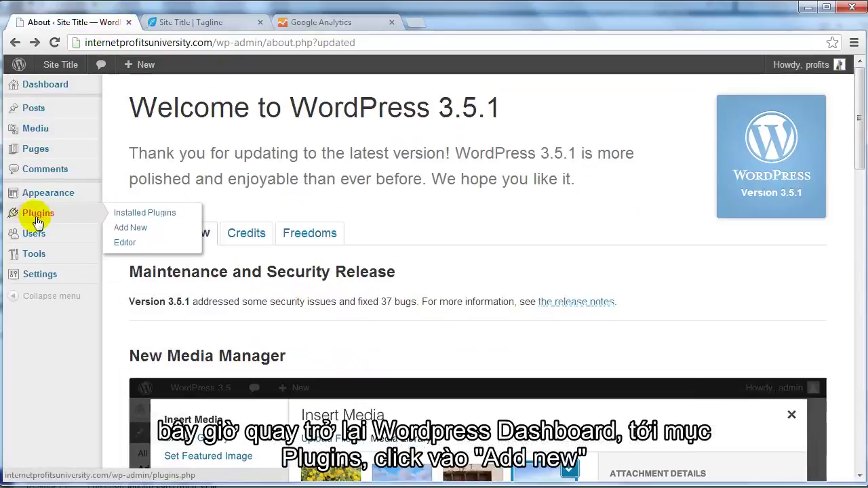
left_click(145, 230)
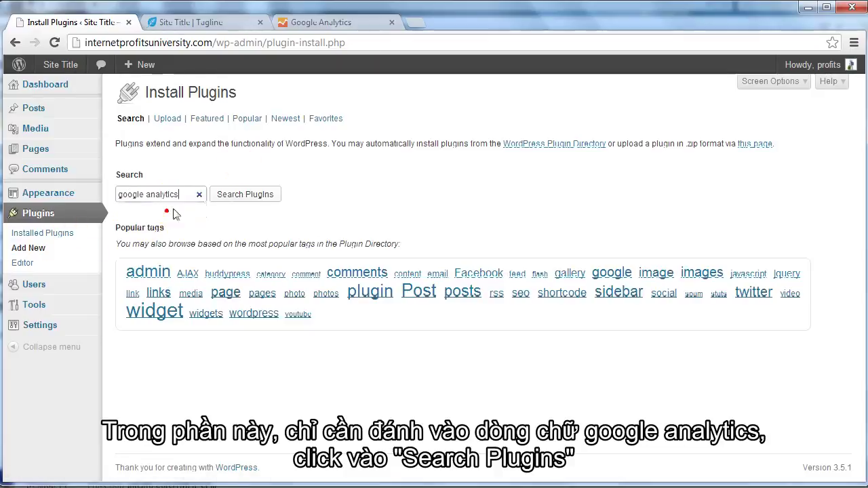
left_click(245, 193)
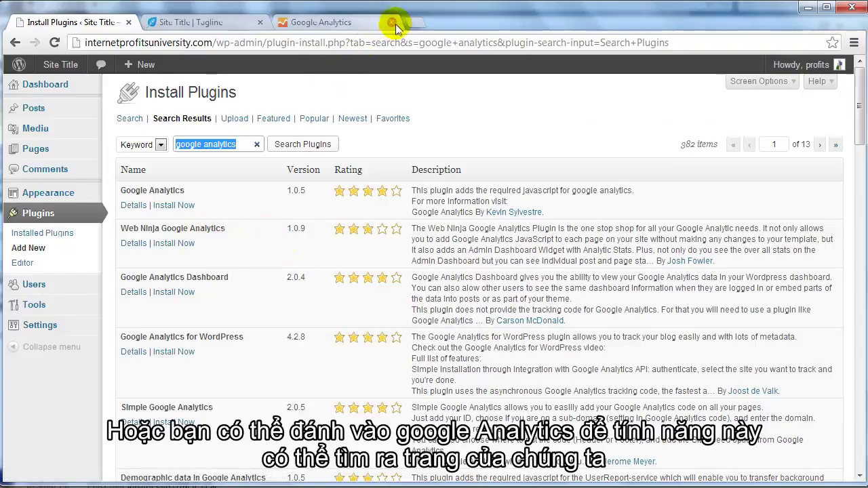
Step: Look through the plugin search results for the Super Simple Google Analytics entry
left_click(252, 233)
scroll(246, 305, "down", 3)
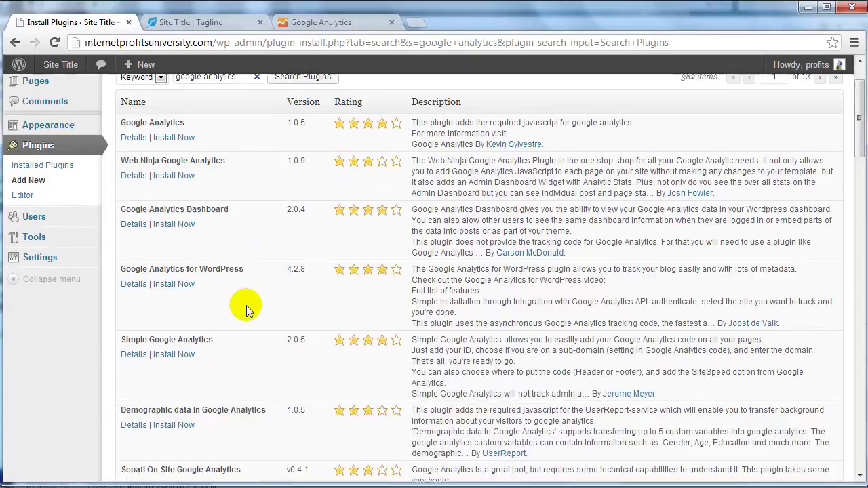
scroll(247, 306, "down", 4)
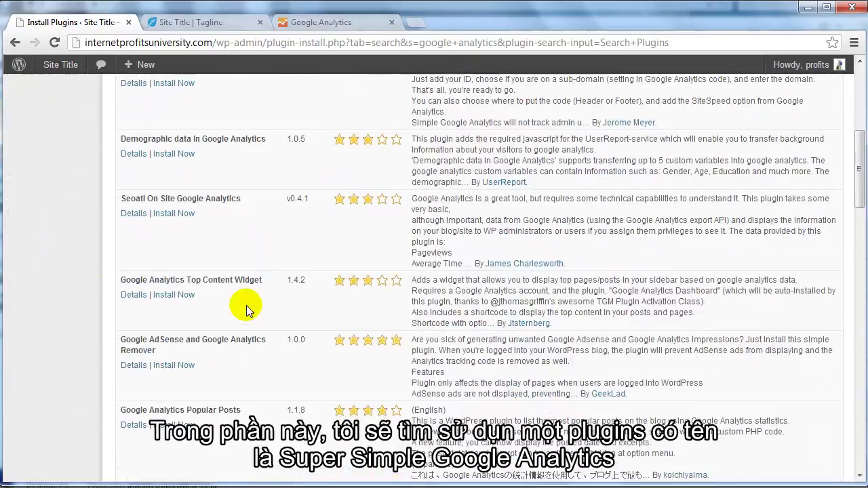
scroll(246, 305, "down", 1)
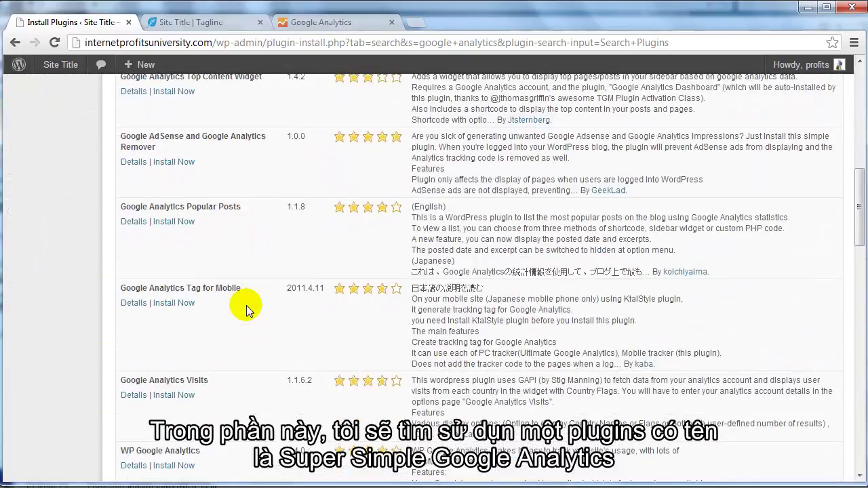
scroll(246, 309, "up", 1)
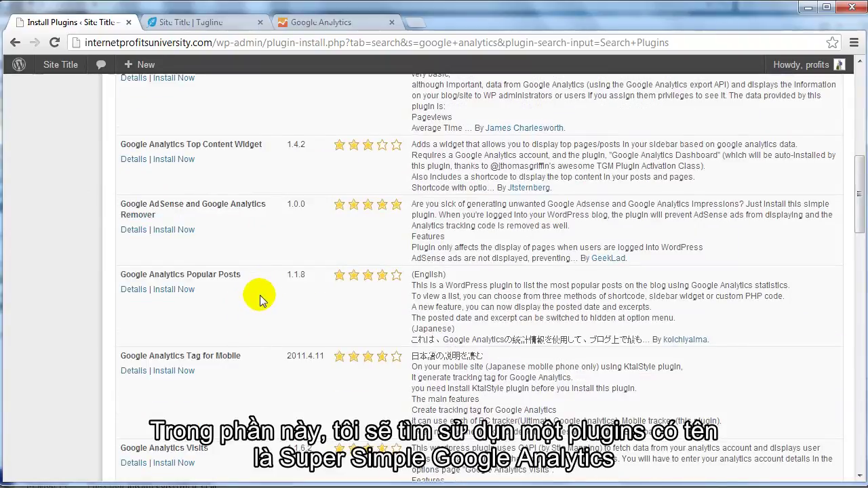
scroll(260, 295, "down", 4)
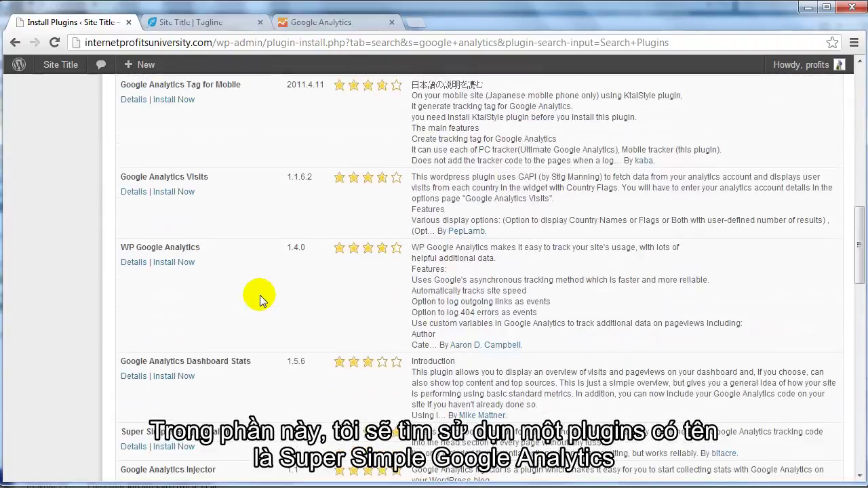
scroll(260, 295, "down", 2)
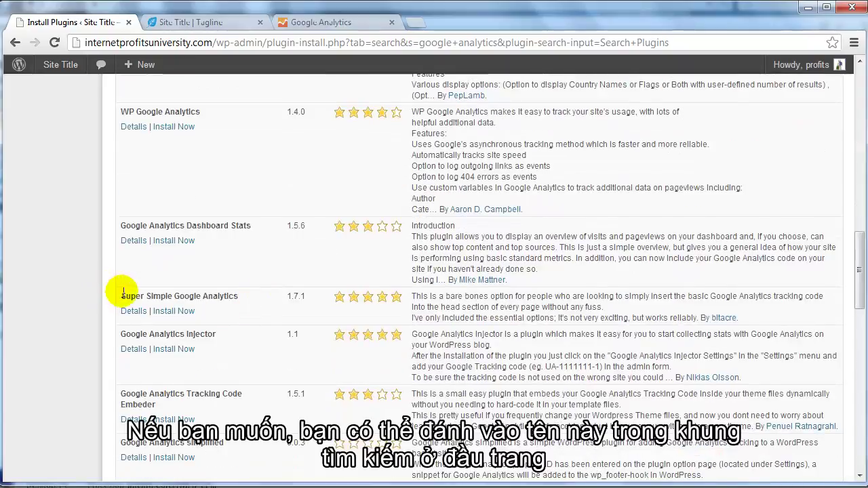
left_click_drag(124, 296, 243, 295)
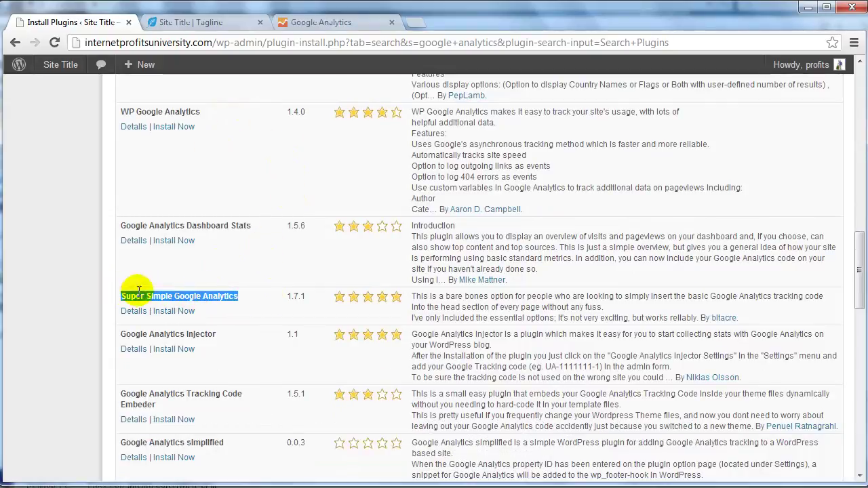
left_click(239, 304)
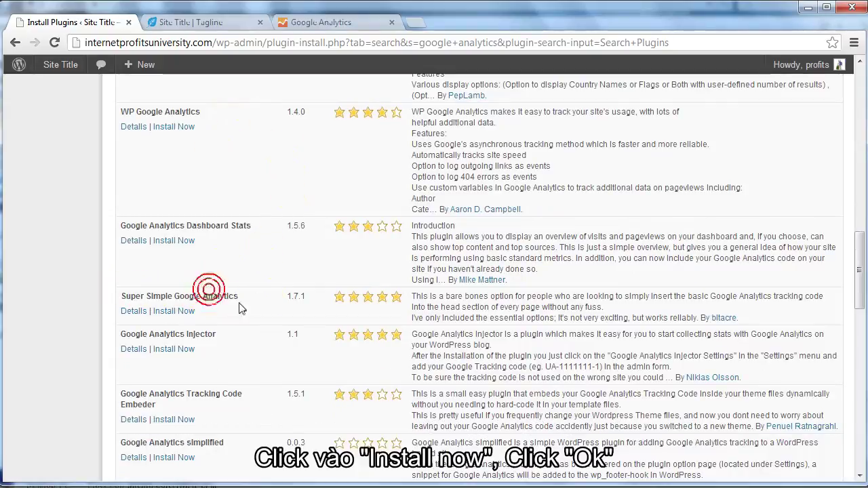
Step: Install the Super Simple Google Analytics plugin using the prefilled FTP connection details, and activate it
left_click(187, 313)
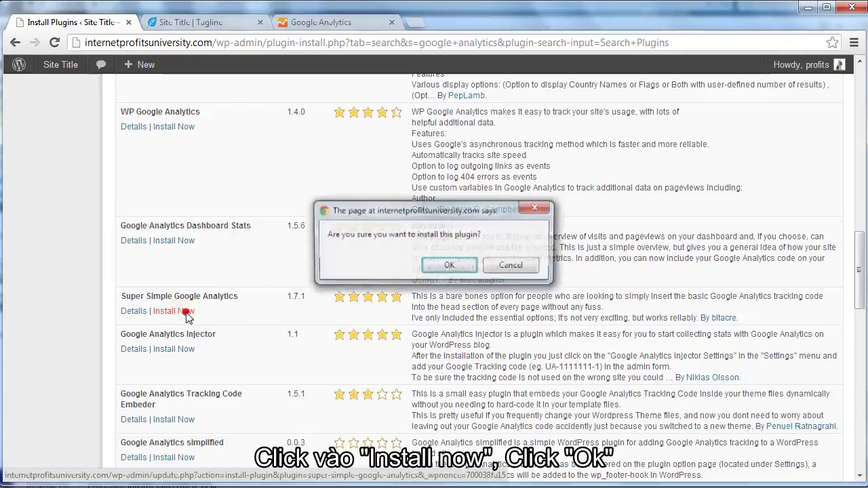
left_click(458, 270)
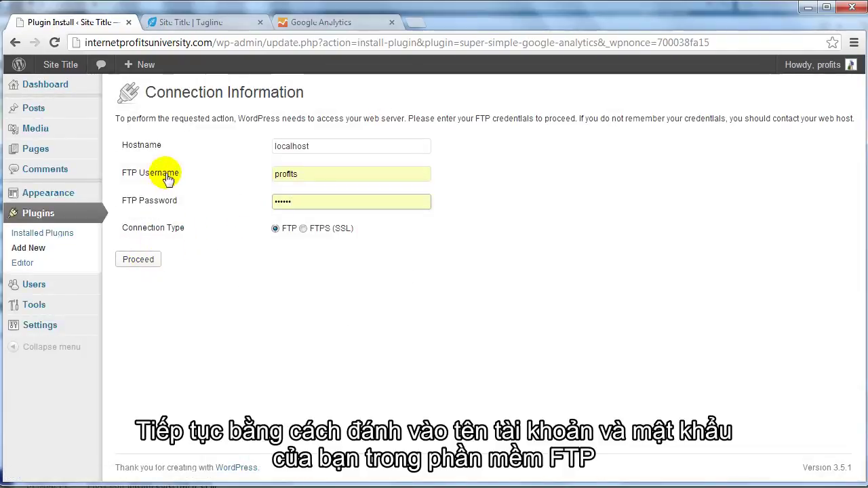
left_click(148, 261)
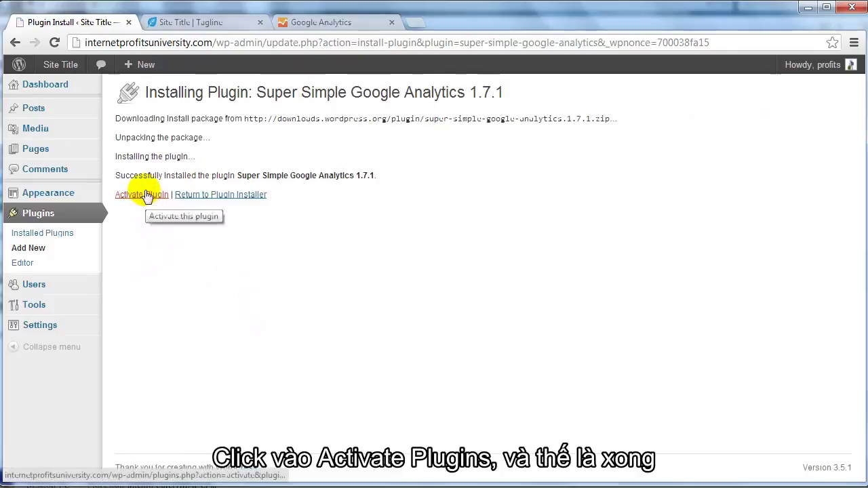
left_click(147, 195)
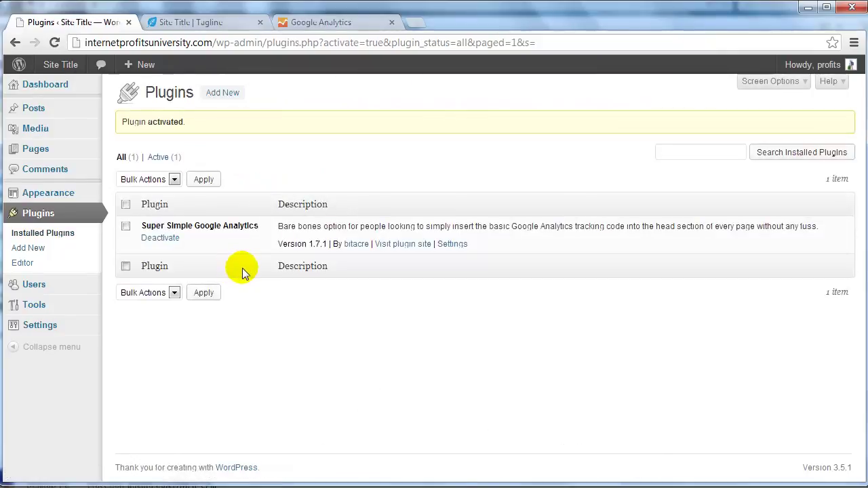
Step: Open the Super Simple Google Analytics settings and clear the existing Google Analytics numbers
mouse_move(57, 326)
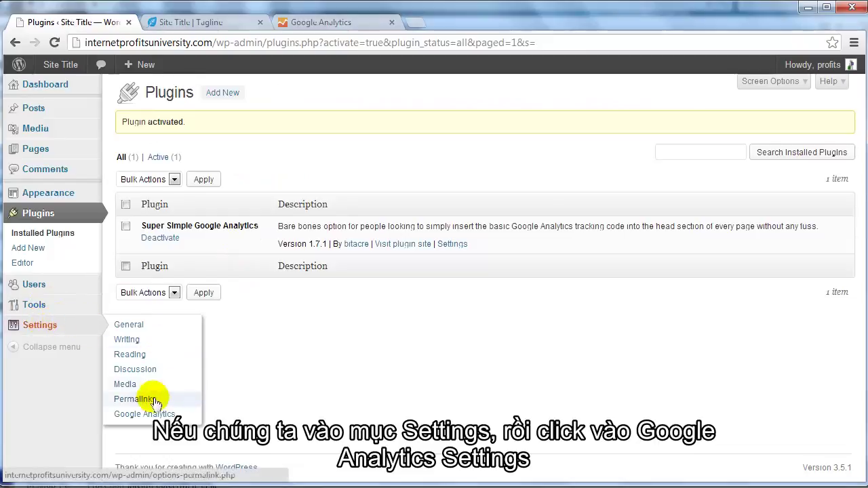
left_click(144, 414)
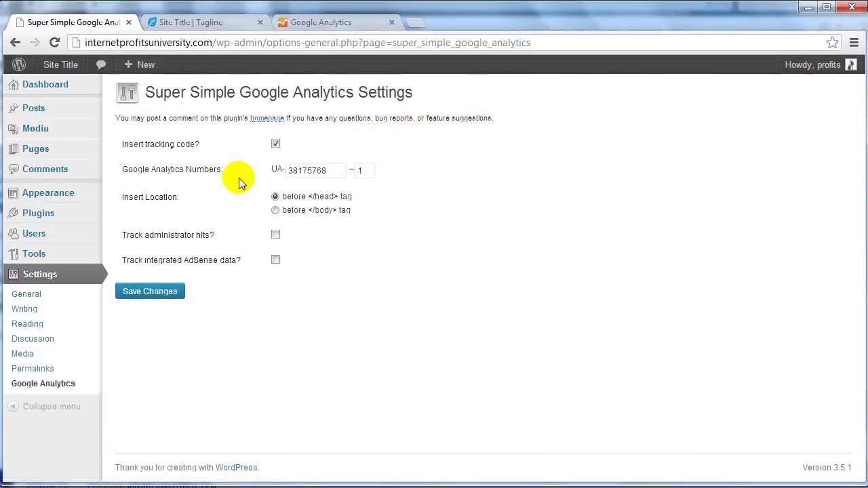
double_click(331, 170)
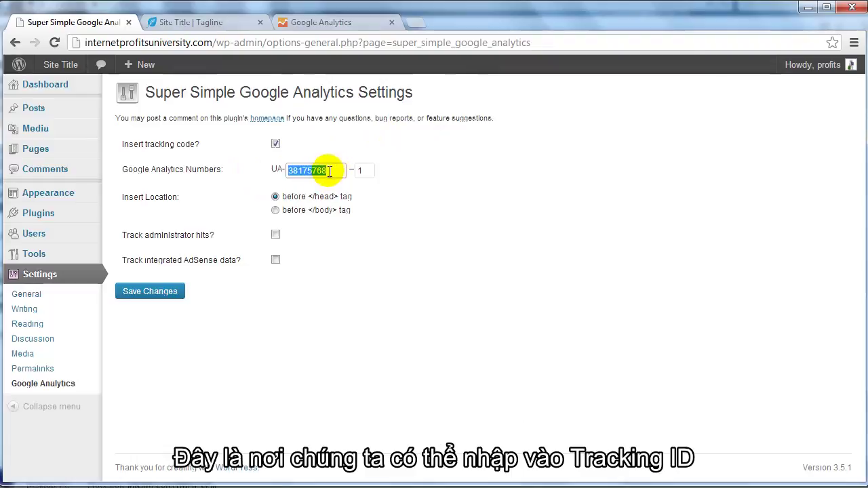
left_click_drag(328, 171, 344, 172)
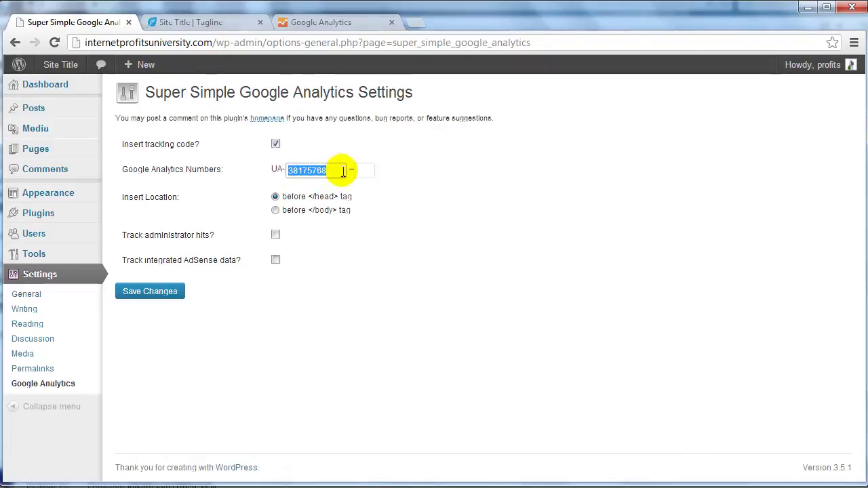
key("Delete")
Step: Copy the main number of the tracking ID from Google Analytics into the plugin's first Google Analytics Numbers field
left_click(345, 22)
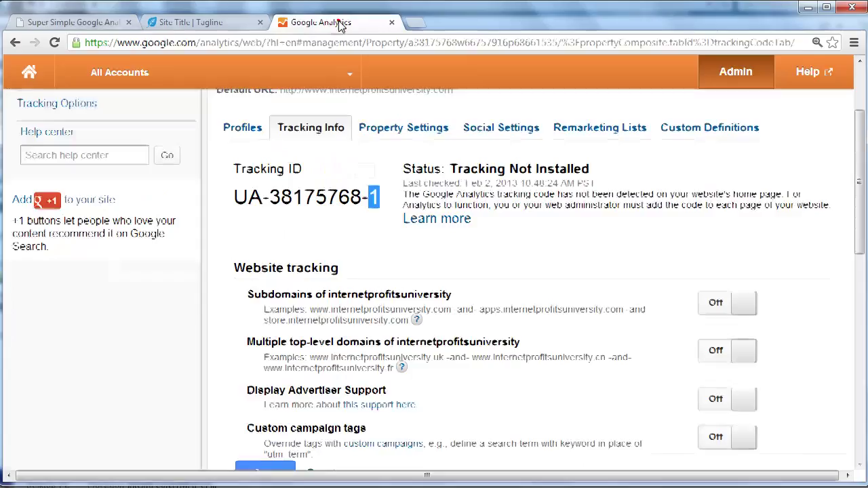
left_click_drag(271, 196, 365, 198)
key("ctrl+c")
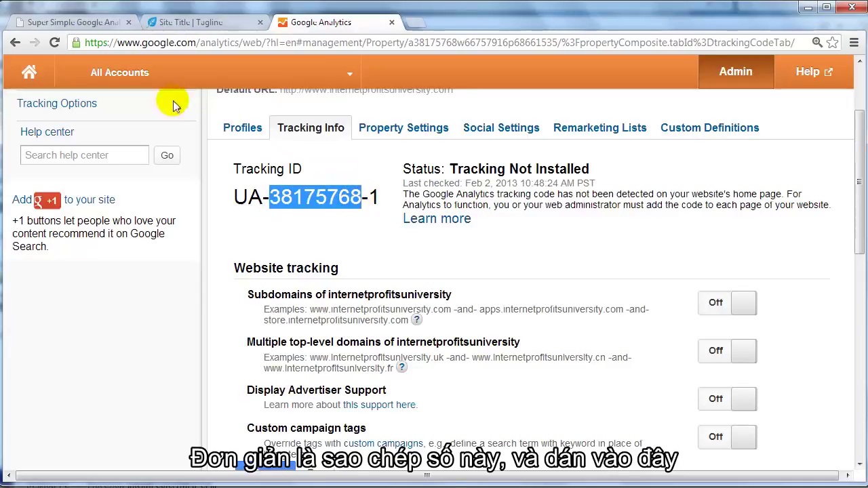
left_click(76, 22)
left_click(319, 171)
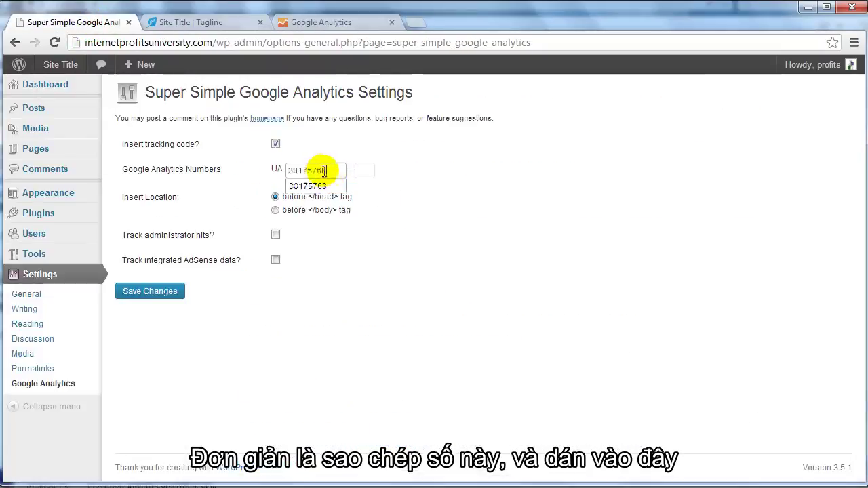
key("ctrl+v")
Step: Copy the tracking ID's final digit from Google Analytics into the plugin's second Google Analytics Numbers field
left_click(364, 170)
left_click(329, 20)
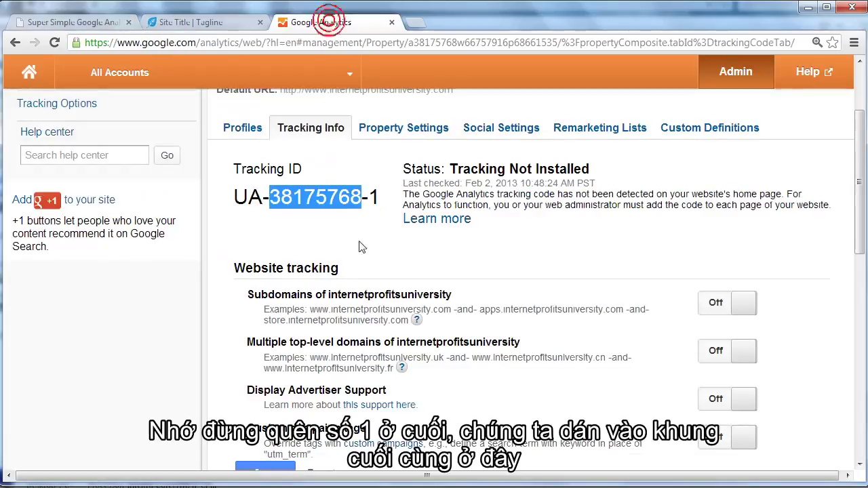
double_click(374, 196)
key("ctrl+c")
left_click(72, 21)
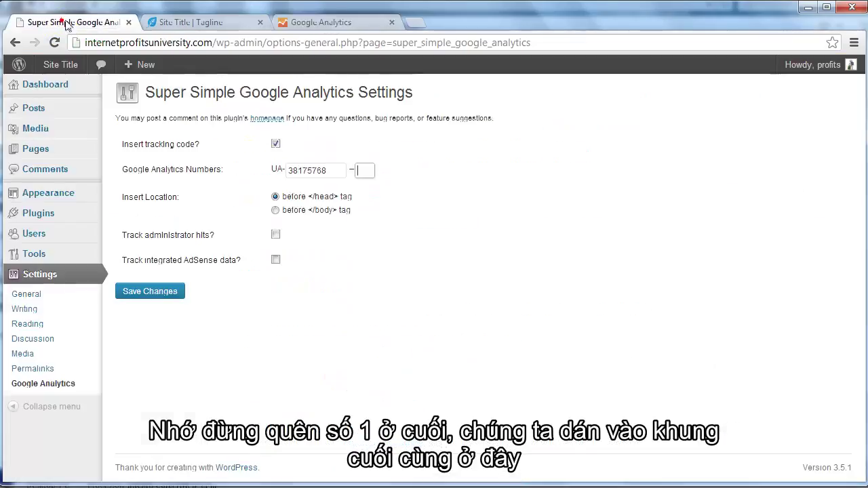
left_click(365, 170)
key("ctrl+v")
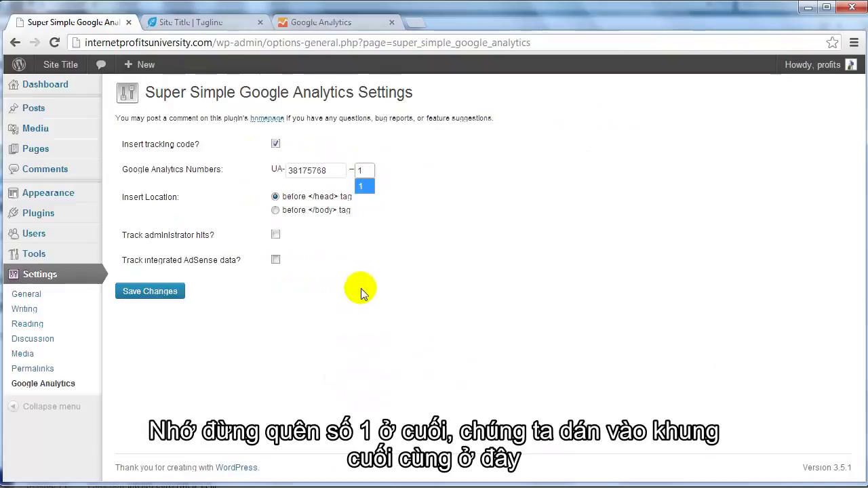
left_click(348, 298)
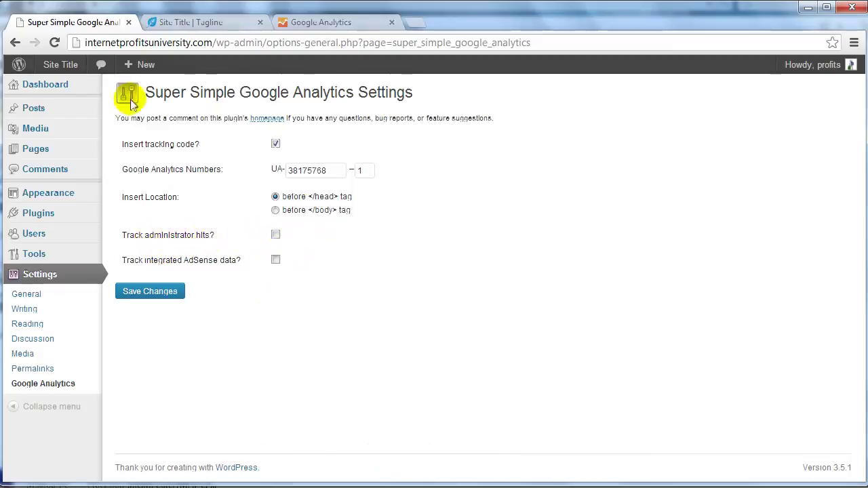
Step: Save the plugin settings, check the property's tracking page in Google Analytics, and return to WordPress
mouse_move(139, 64)
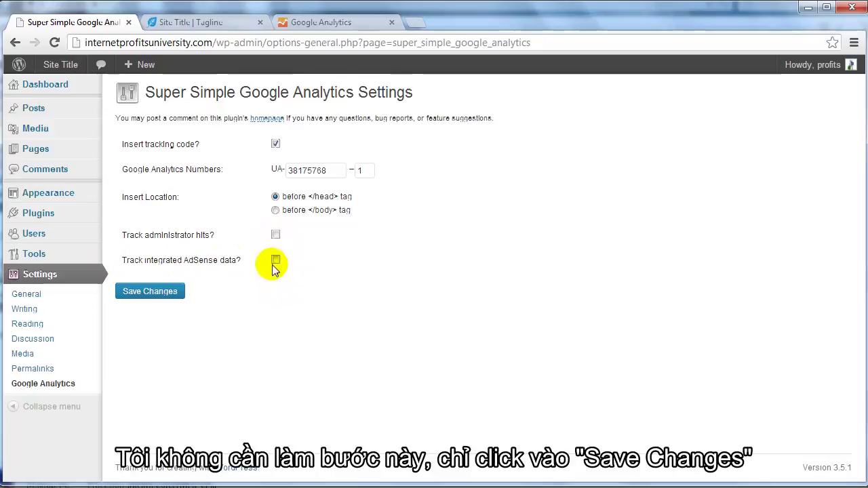
left_click(163, 292)
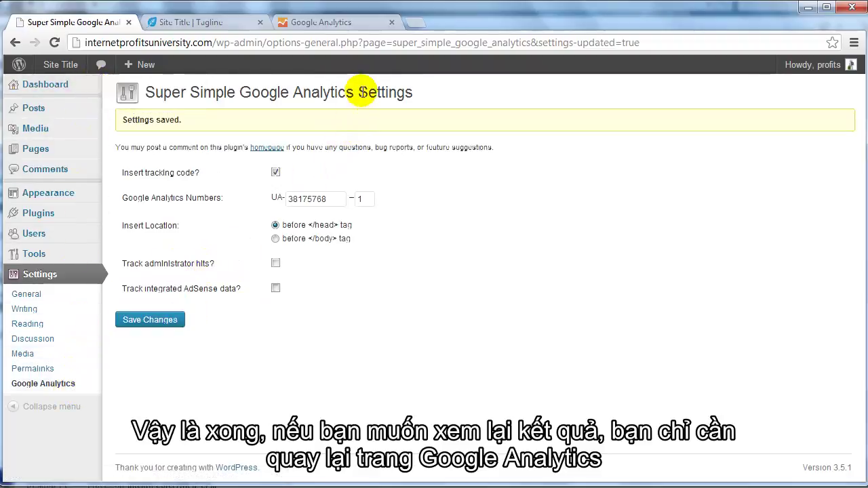
left_click(333, 22)
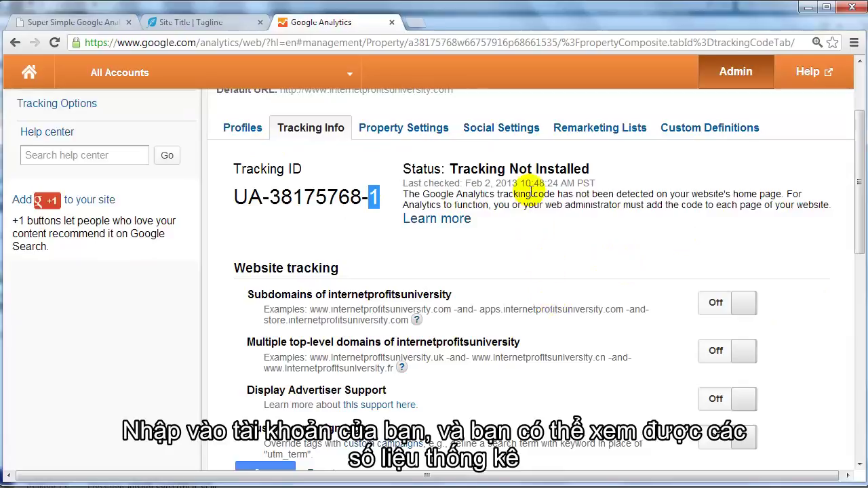
left_click(74, 22)
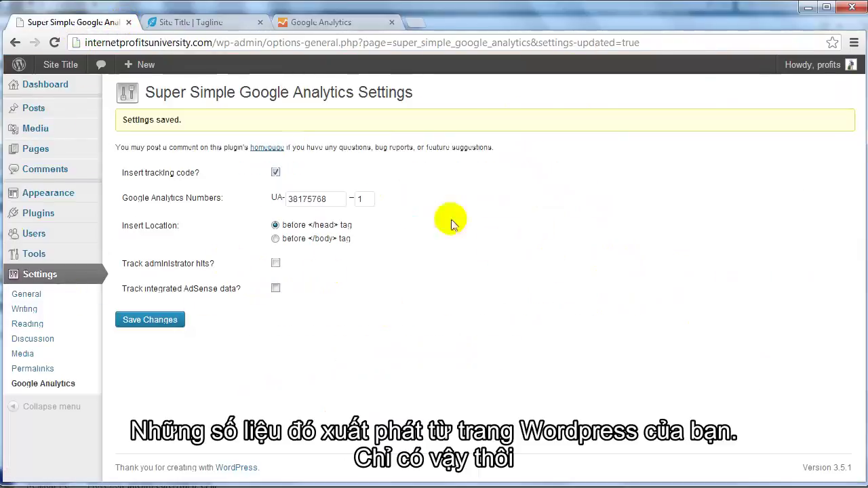